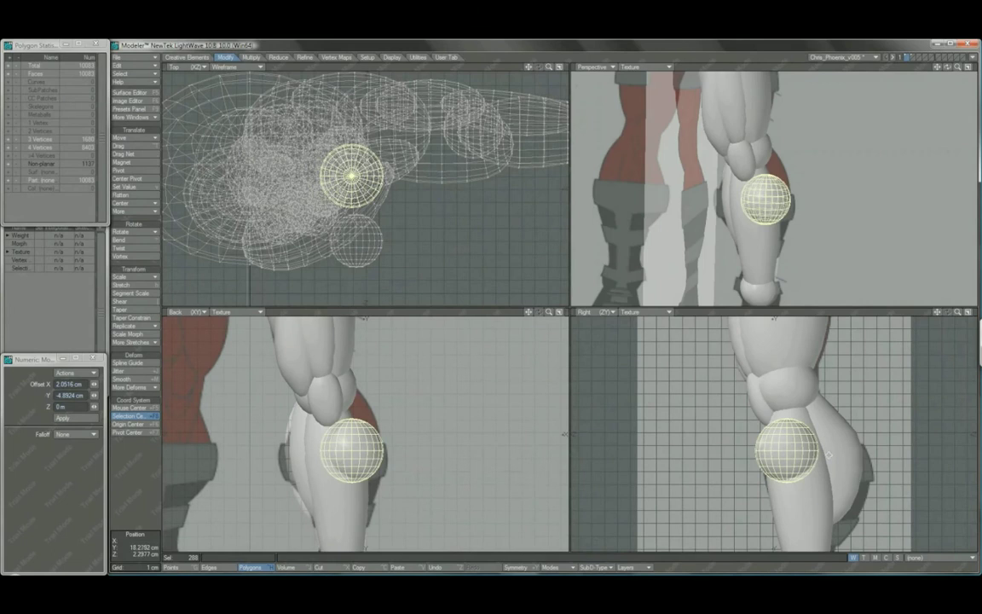
Move the sphere onto the back of the calf and enlarge it to roughly one and a half times its size
drag(742, 422, 784, 456)
drag(724, 419, 722, 411)
drag(543, 489, 540, 484)
alt+shift+drag(813, 450, 798, 432)
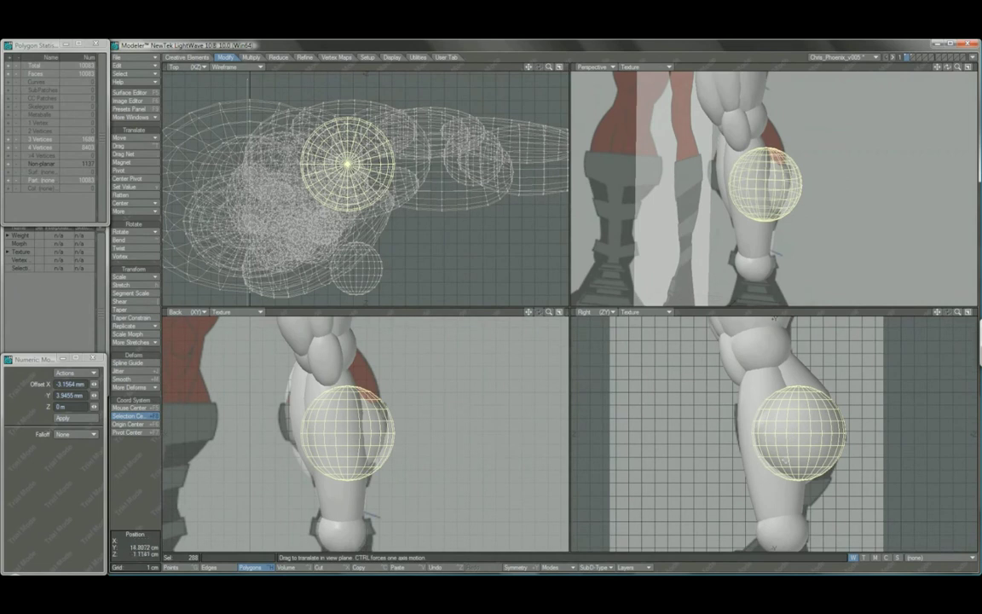
Stretch the calf sphere to 140% vertically and raise it about 1.58 cm
key(h)
drag(801, 444, 621, 442)
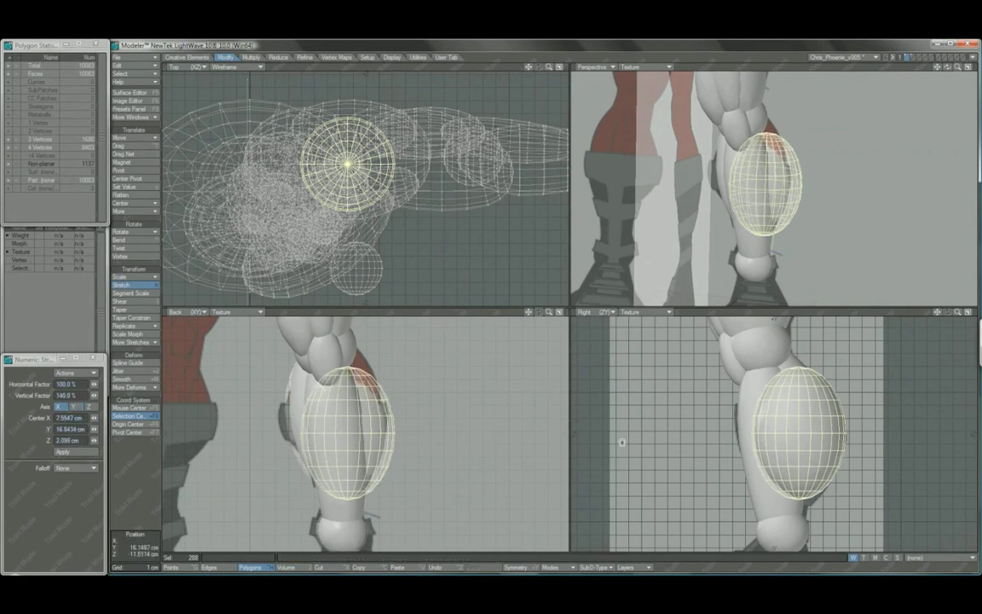
key(t)
drag(360, 399, 363, 378)
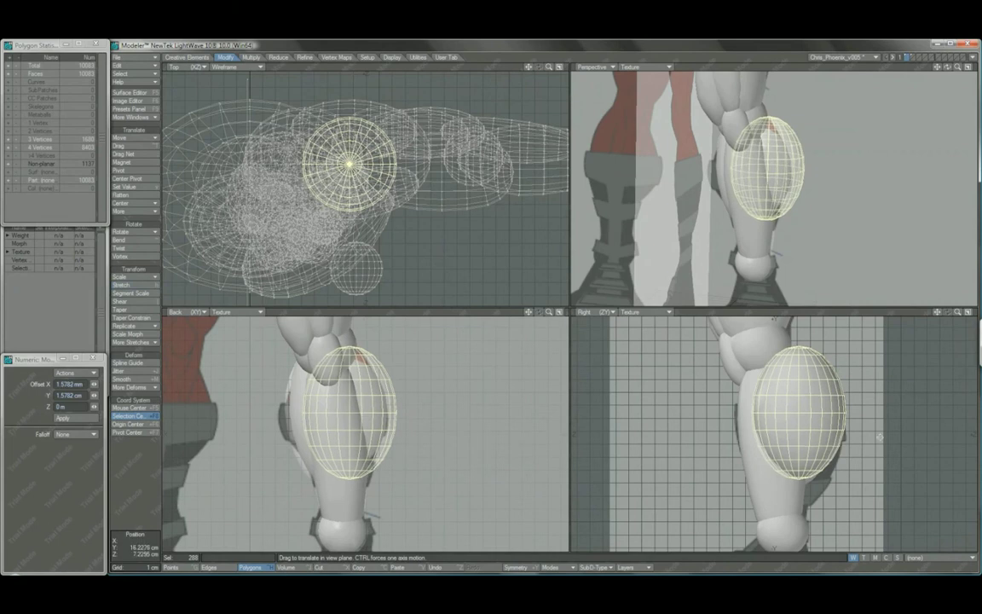
Rotate the calf ellipsoid in the side view to follow the lower leg, and lower it about 9.5 mm
key(y)
drag(774, 460, 817, 425)
key(u)
key(t)
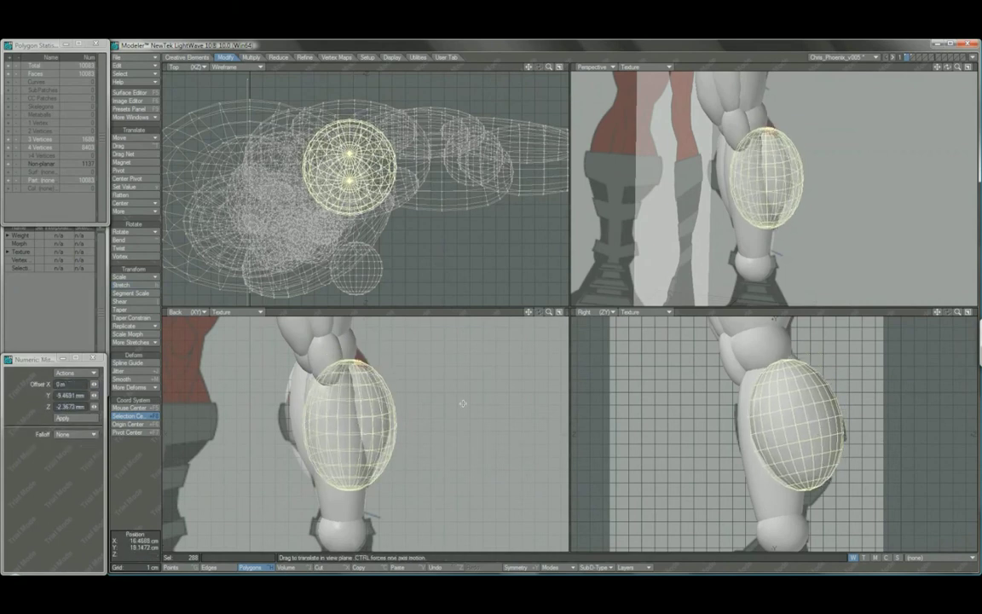
Pull the upper end of the calf shape upward with Magnet and adjust its side-view outline to the leg
key(shift+period)
drag(322, 330, 315, 318)
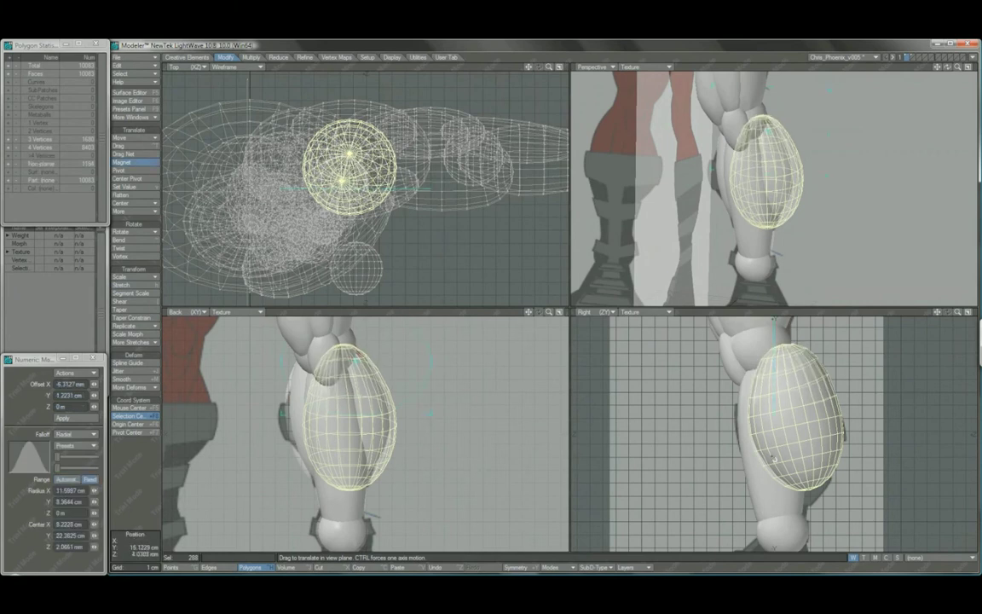
drag(725, 443, 838, 418)
right_drag(805, 356, 727, 308)
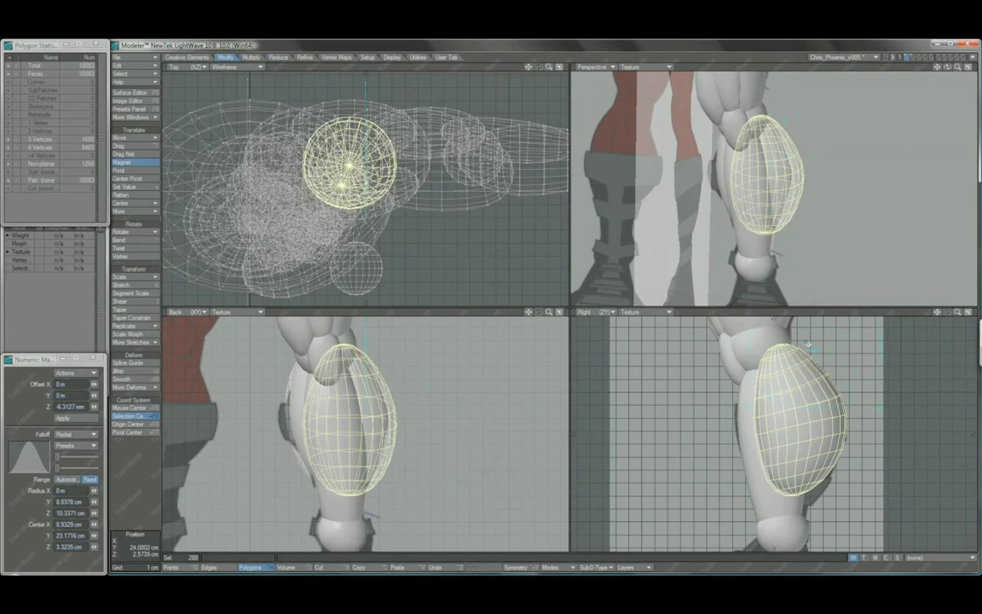
drag(703, 316, 699, 315)
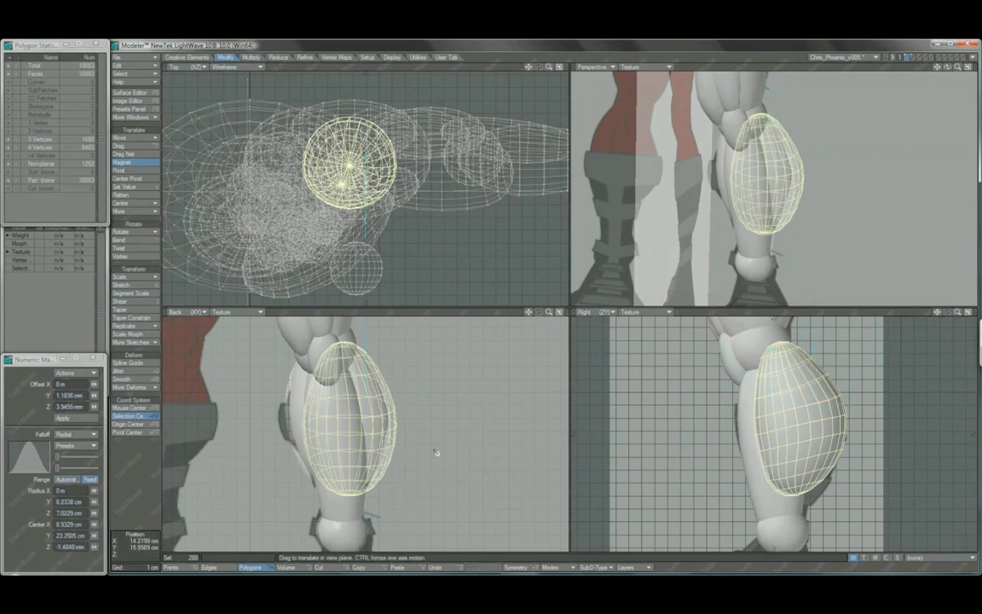
Refine the calf shape's lower end and inner side with Magnet in the back view, and deselect it
right_drag(317, 455, 375, 512)
drag(375, 512, 372, 511)
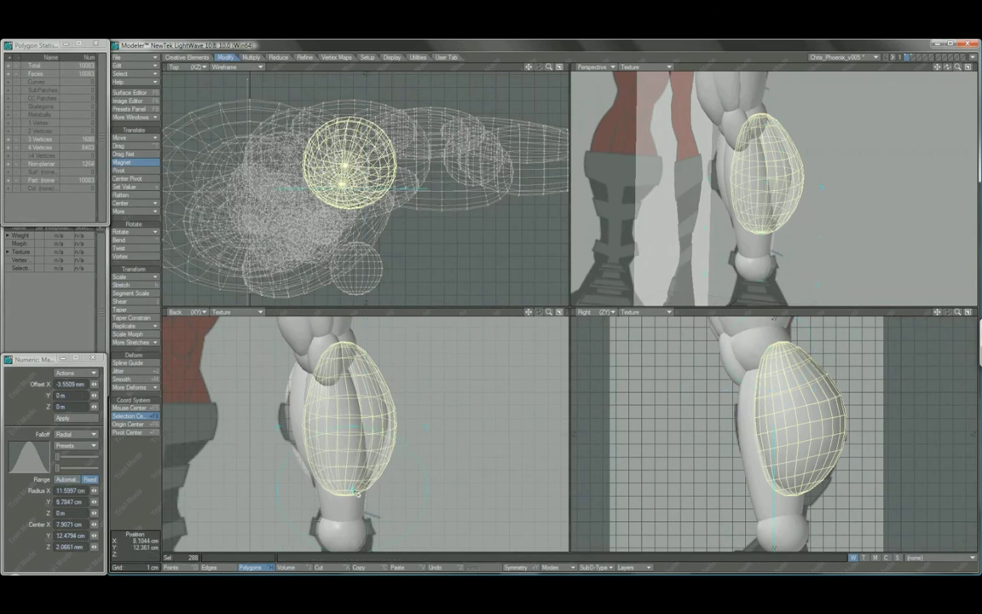
right_drag(277, 378, 278, 383)
drag(278, 383, 277, 381)
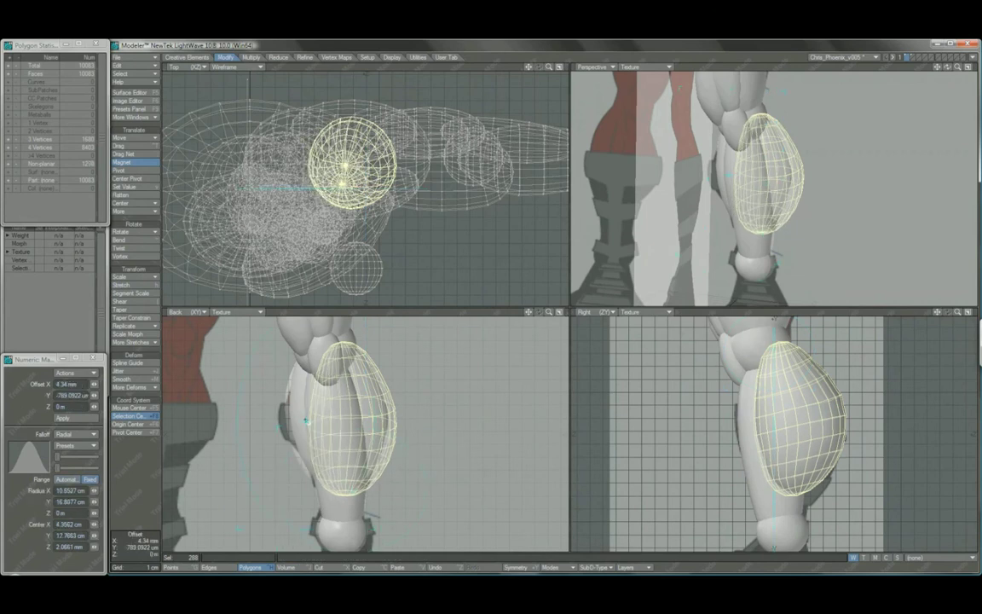
key(space)
key(slash)
Create a box about 7.16 × 2.77 × 6.59 cm between the wrist and knuckle spheres, with three segments along X
alt+drag(739, 288, 807, 178)
key(a)
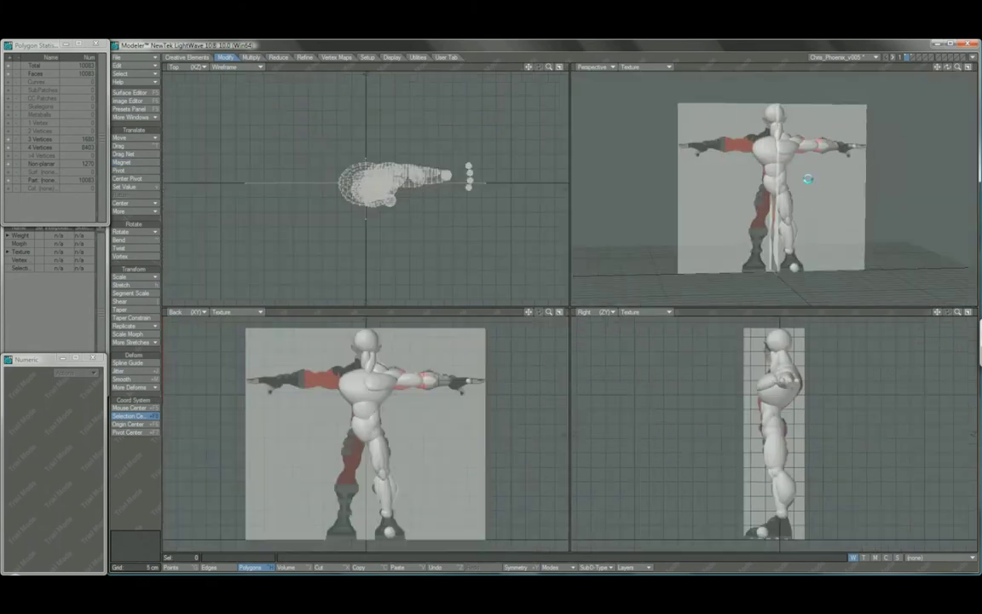
scroll(780, 124, up, 5)
alt+drag(780, 123, 755, 272)
key(g)
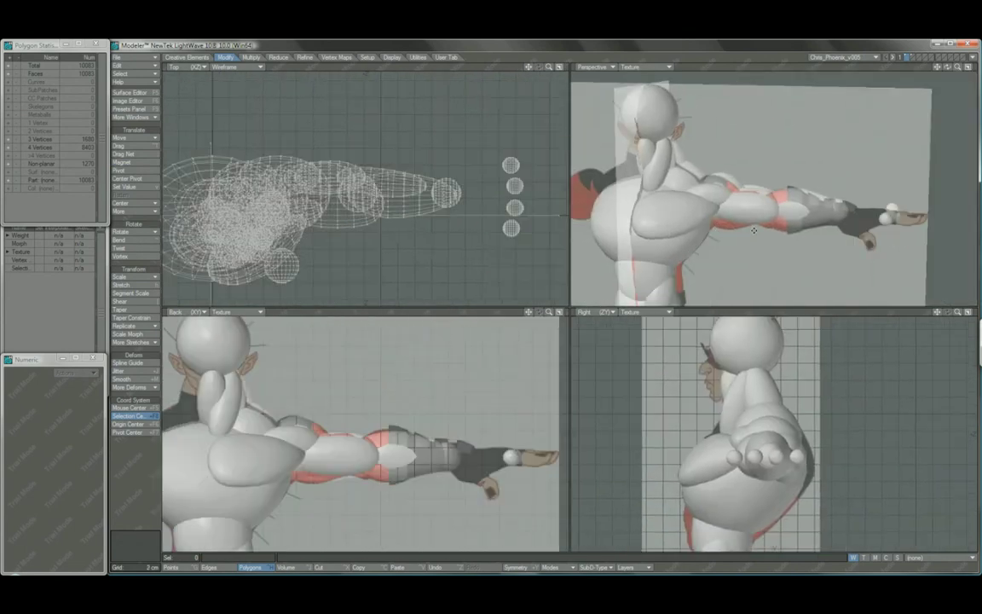
key(g)
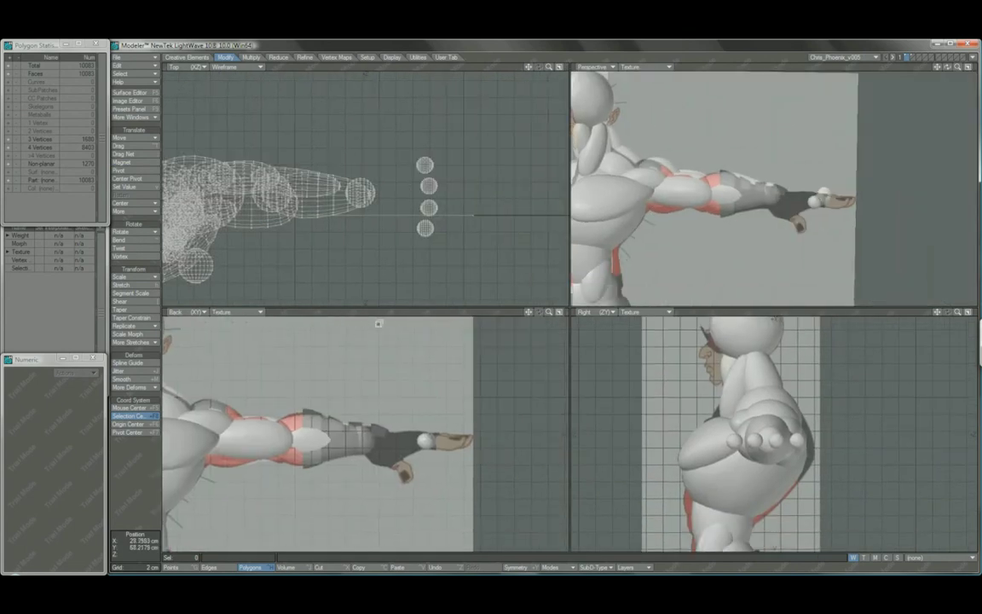
key(shift+x)
scroll(371, 332, up, 5)
drag(407, 223, 381, 254)
drag(330, 423, 362, 481)
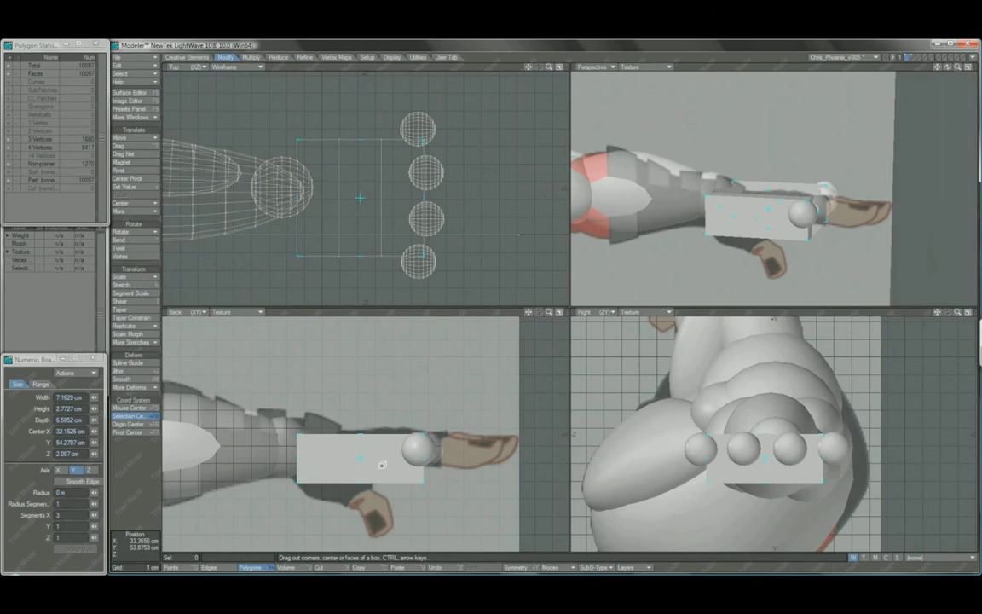
alt+drag(707, 213, 731, 226)
key(Return)
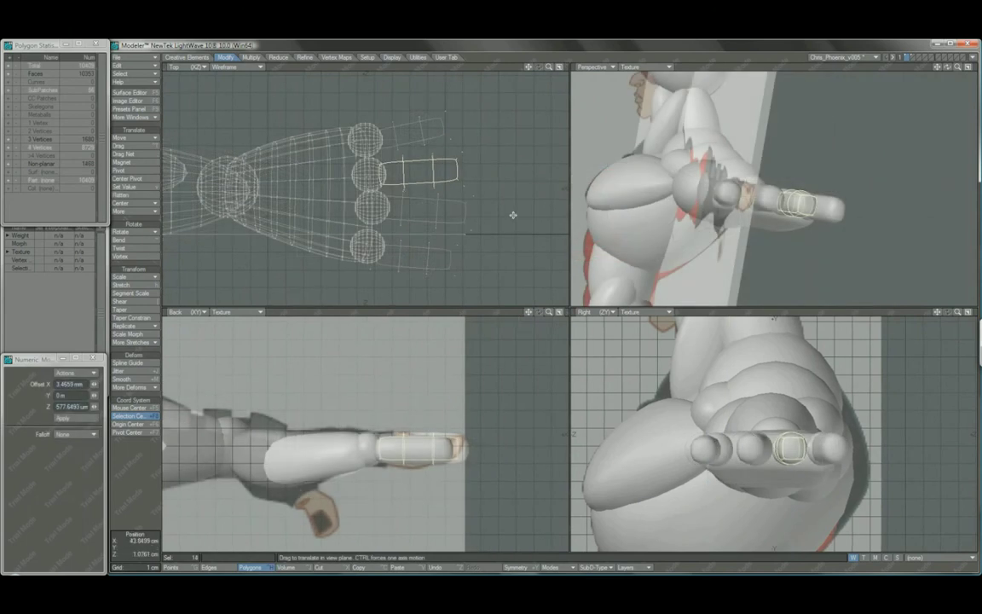
Angle the second finger to fan out from its knuckle, shift it about 2 mm in Z, and deselect it
key(])
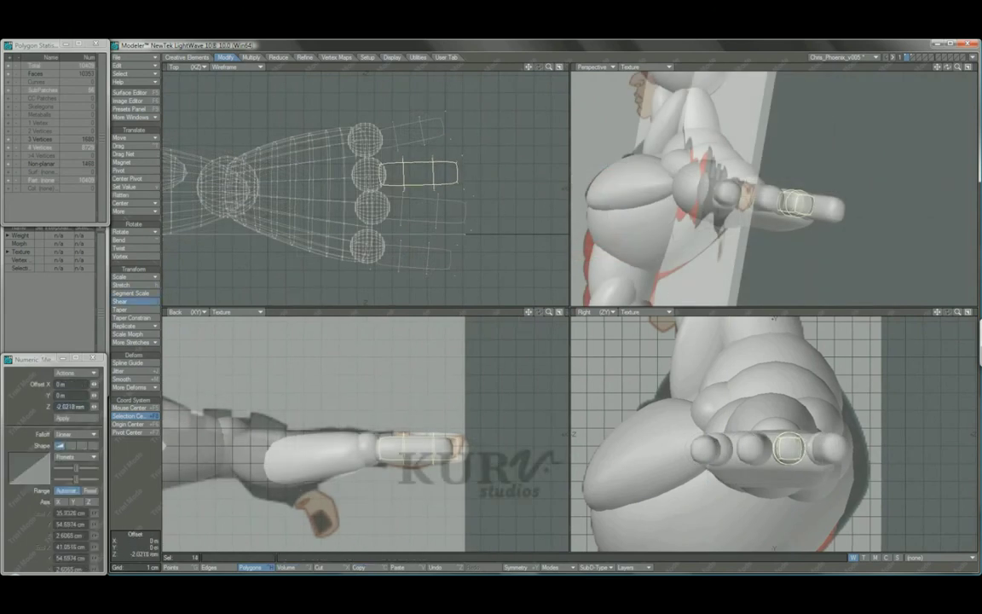
key(y)
drag(371, 176, 371, 174)
key(t)
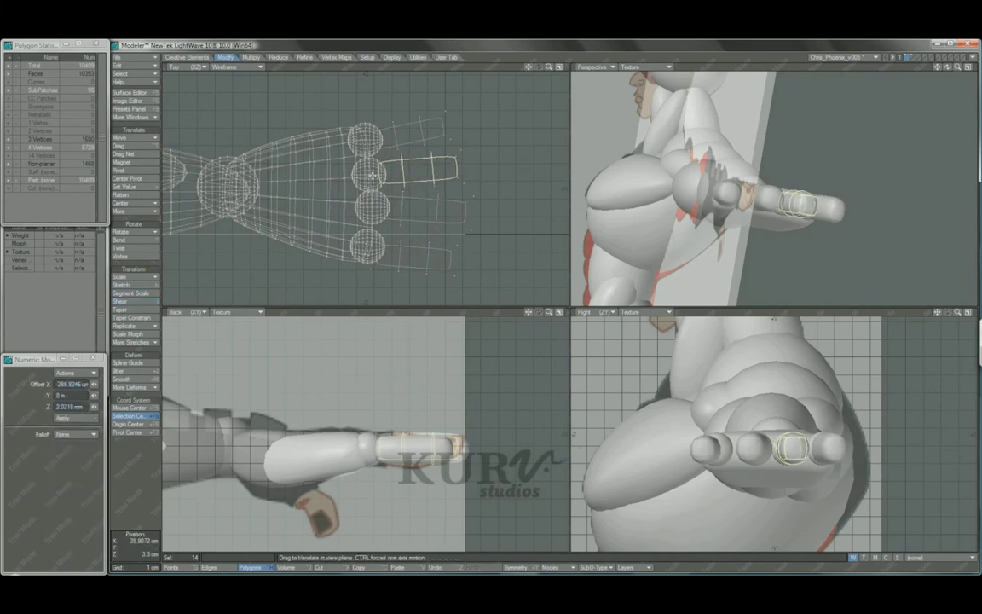
key(space)
key(slash)
Align the third finger with its knuckle sphere using Move, and deselect it
click(396, 197)
key(t)
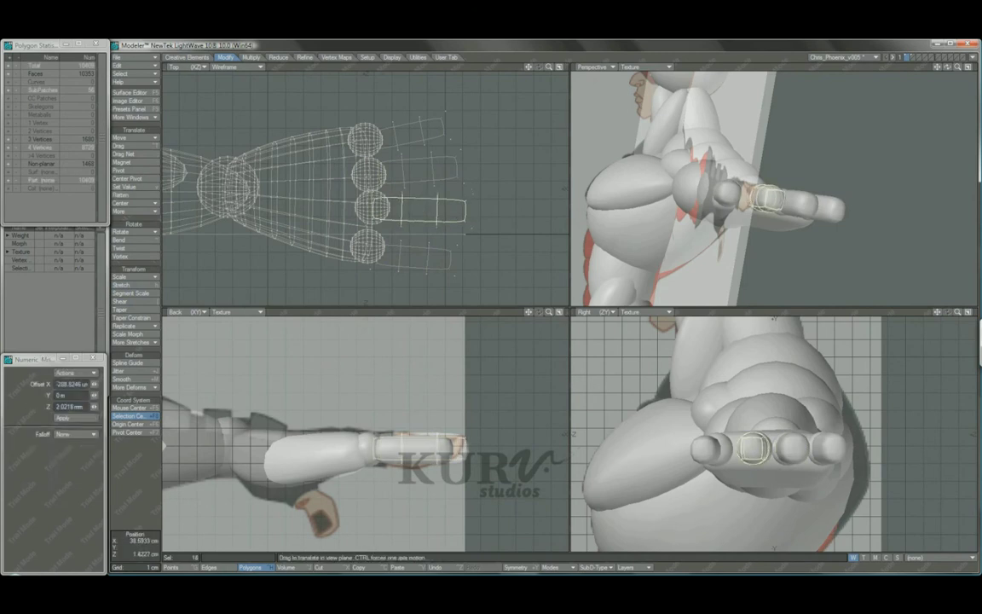
key(space)
key(slash)
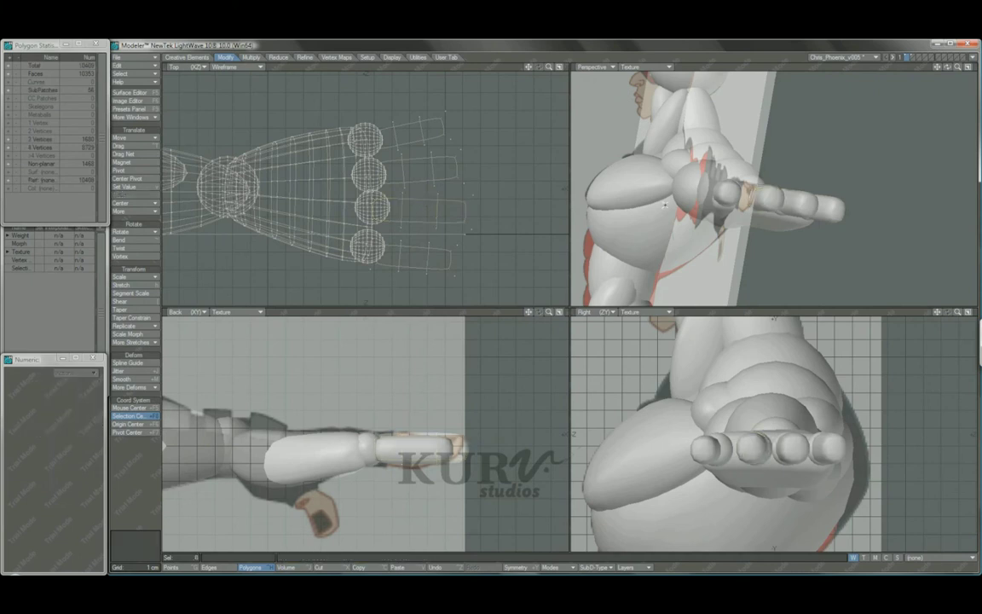
Select the end polygons of all four fingers and stretch them to 82% horizontally
mouse_move(456, 248)
right_down()
mouse_move(450, 190)
mouse_move(477, 209)
mouse_move(439, 154)
mouse_move(471, 178)
mouse_move(406, 135)
right_up()
mouse_move(379, 85)
right_down()
mouse_move(431, 106)
mouse_move(407, 145)
right_up()
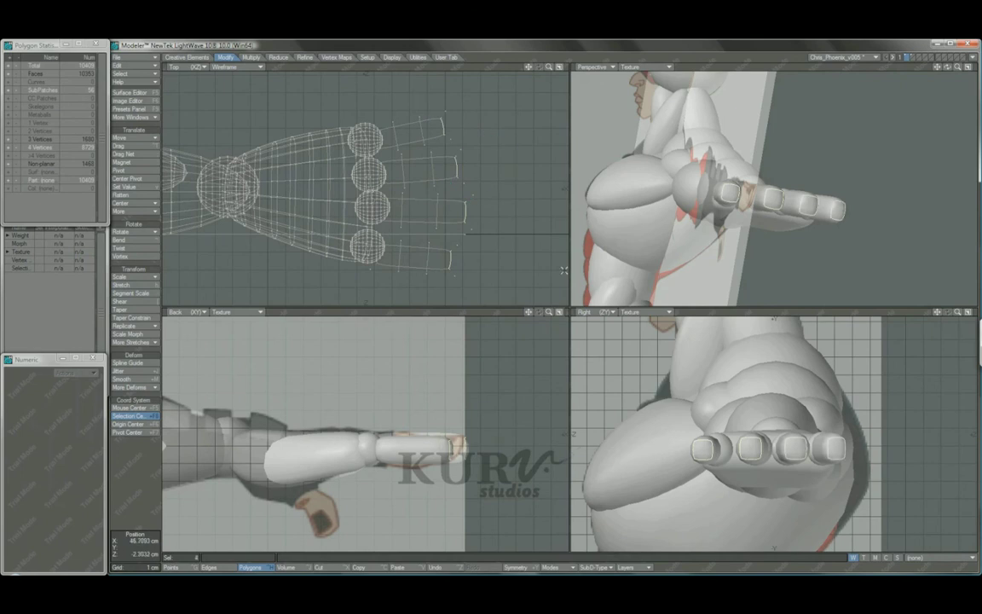
key(h)
ctrl+shift+click(771, 432)
mouse_move(783, 548)
click(844, 546)
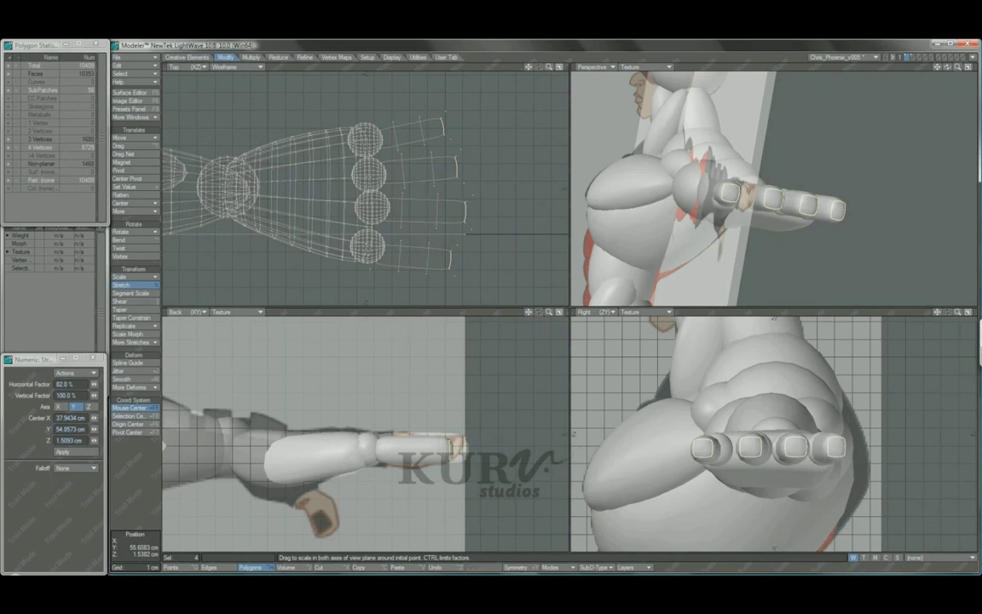
key(space)
Duplicate the whole third finger and move the copy back beside the palm for a thumb
alt+drag(733, 183, 843, 213)
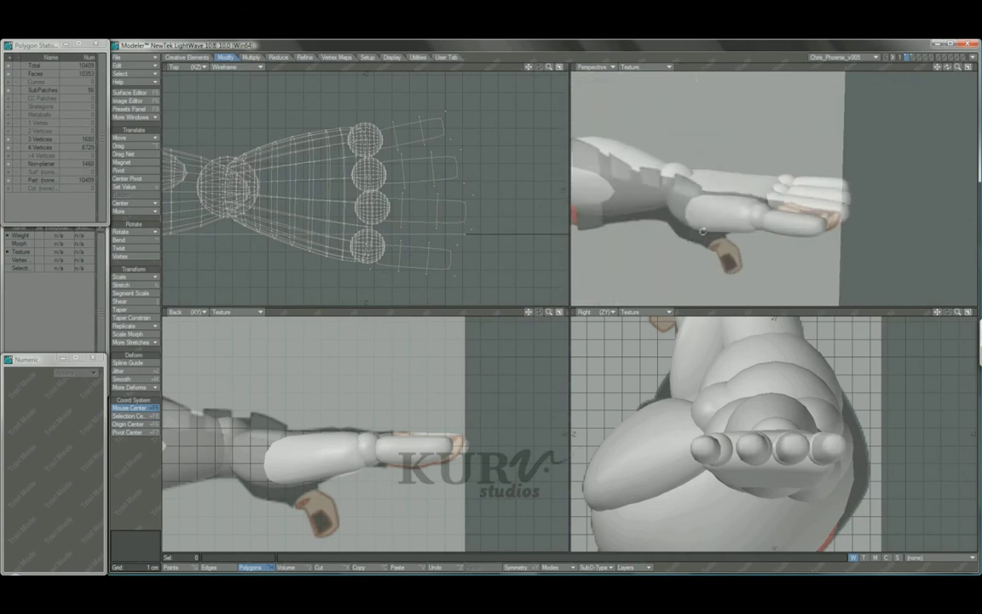
click(451, 219)
key(])
key(Left)
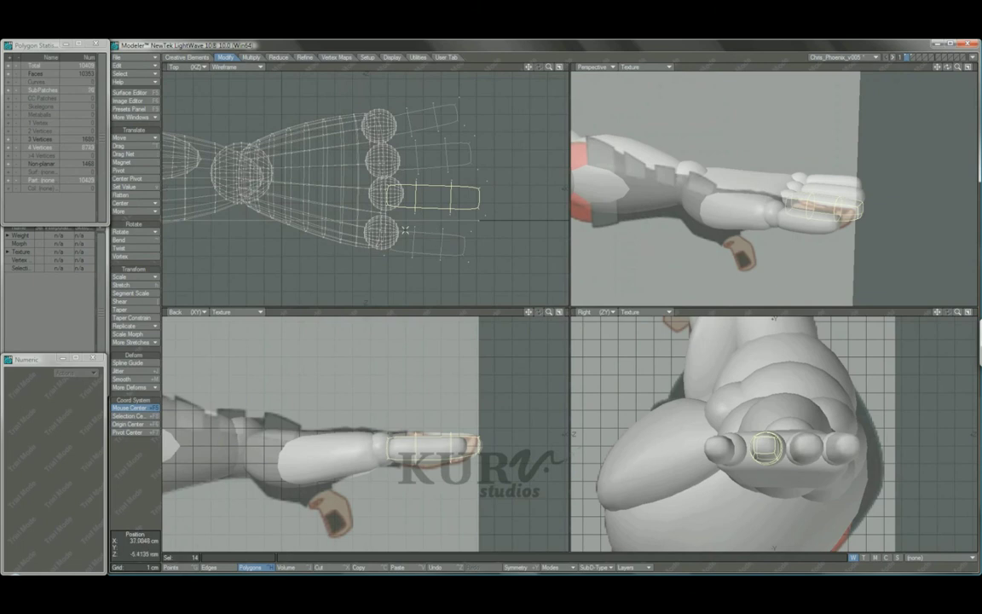
key(t)
drag(377, 195, 256, 196)
Resize the thumb copy, angle it outward in the top view, and tilt it -27° about the Z axis
key(y)
key(shift+h)
drag(305, 260, 305, 220)
key(y)
key(t)
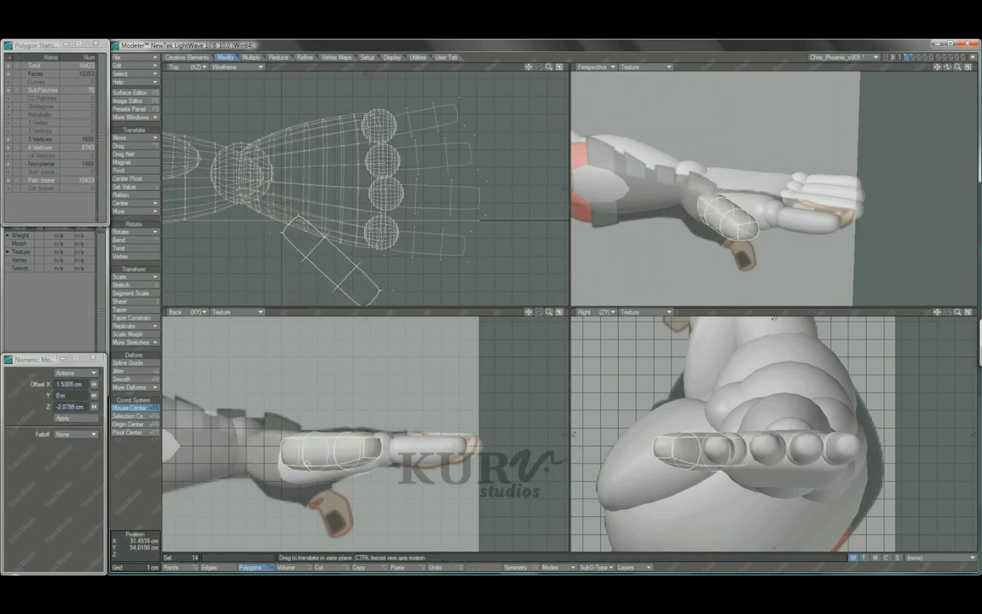
key(y)
drag(214, 394, 186, 399)
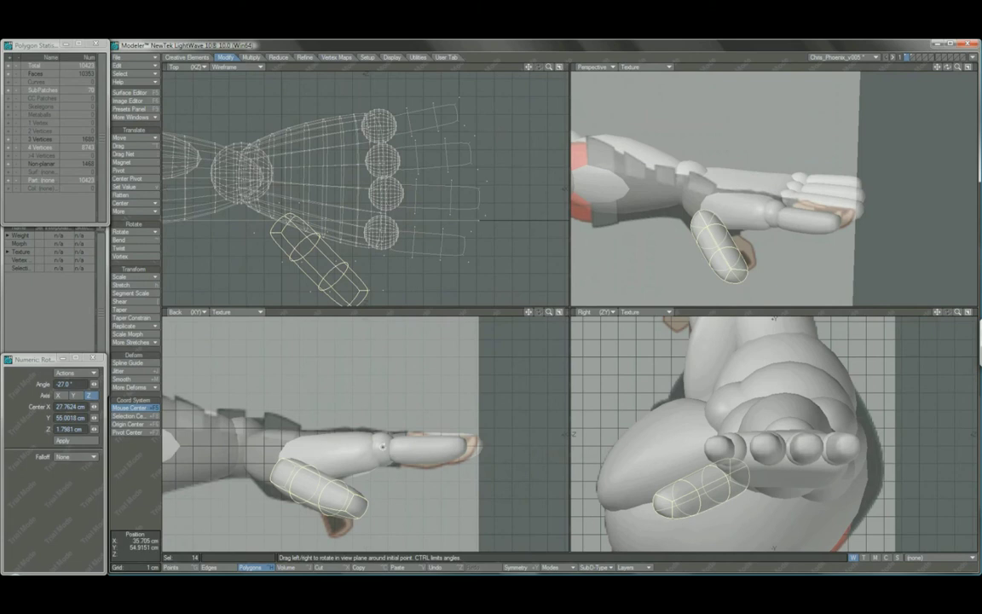
key(Delete)
alt+shift+drag(343, 509, 339, 492)
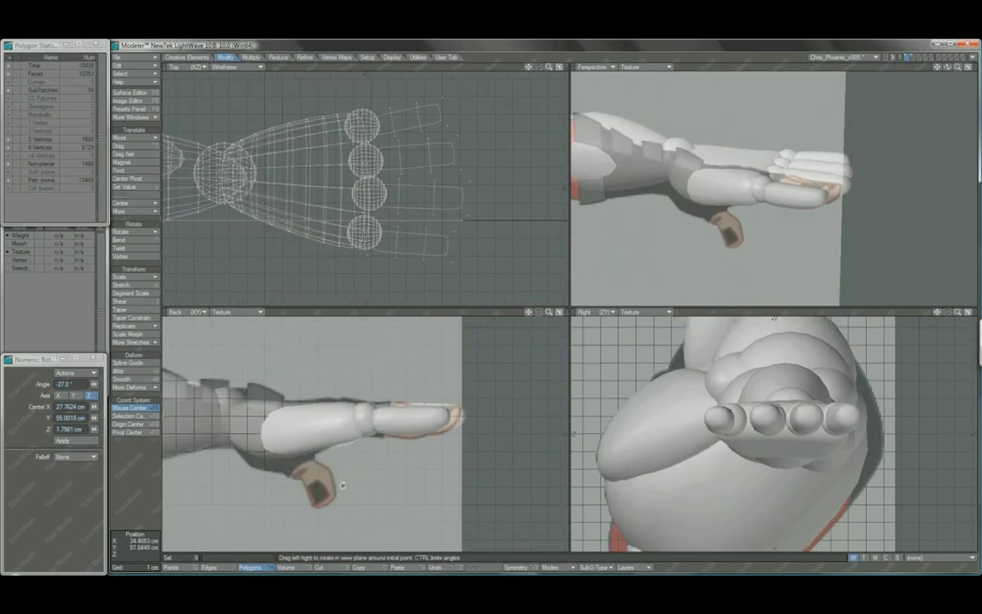
key(u)
key(space)
Frame the thumb in a view along its length and rotate it around its own axis
mouse_move(614, 431)
mouse_down()
mouse_move(622, 418)
mouse_move(739, 417)
mouse_up()
key(shift+a)
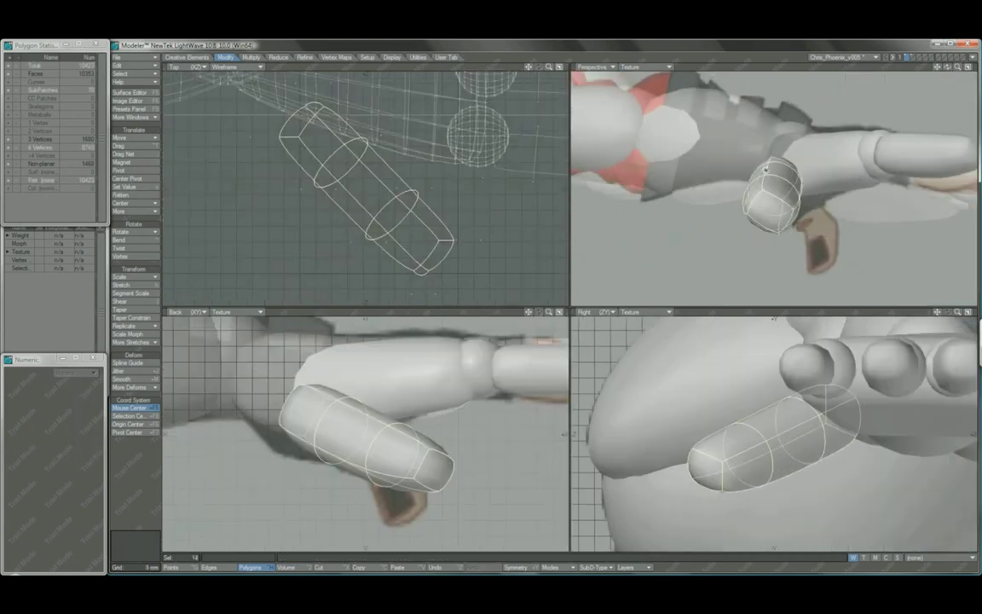
alt+drag(766, 169, 763, 155)
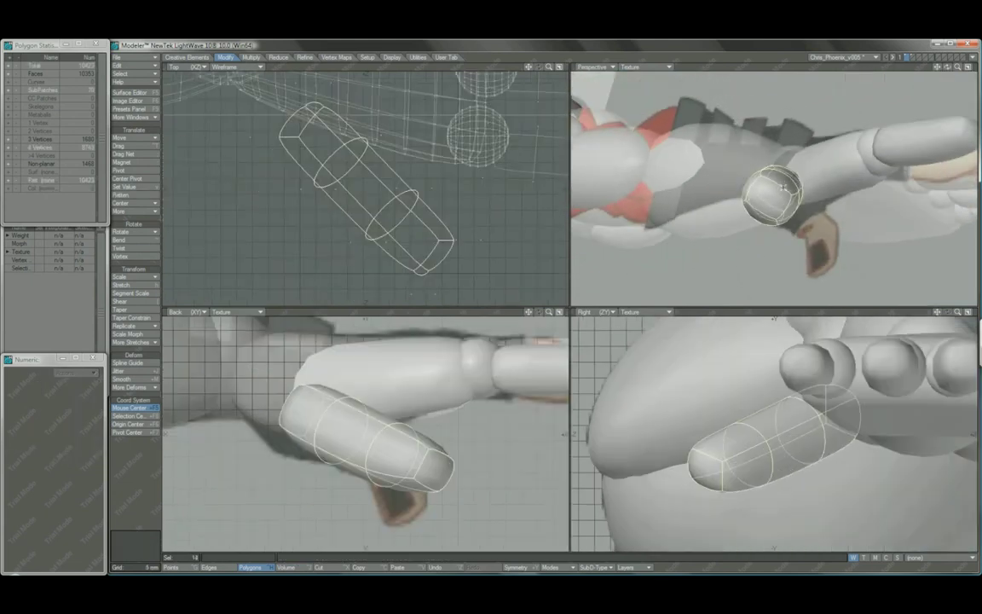
key(y)
drag(699, 170, 708, 170)
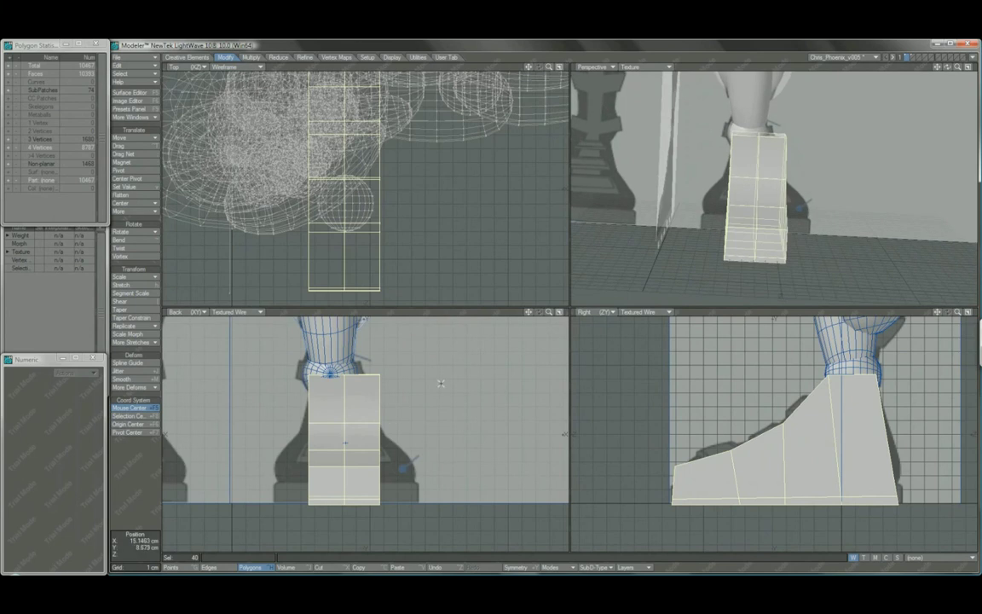
key(shift+g)
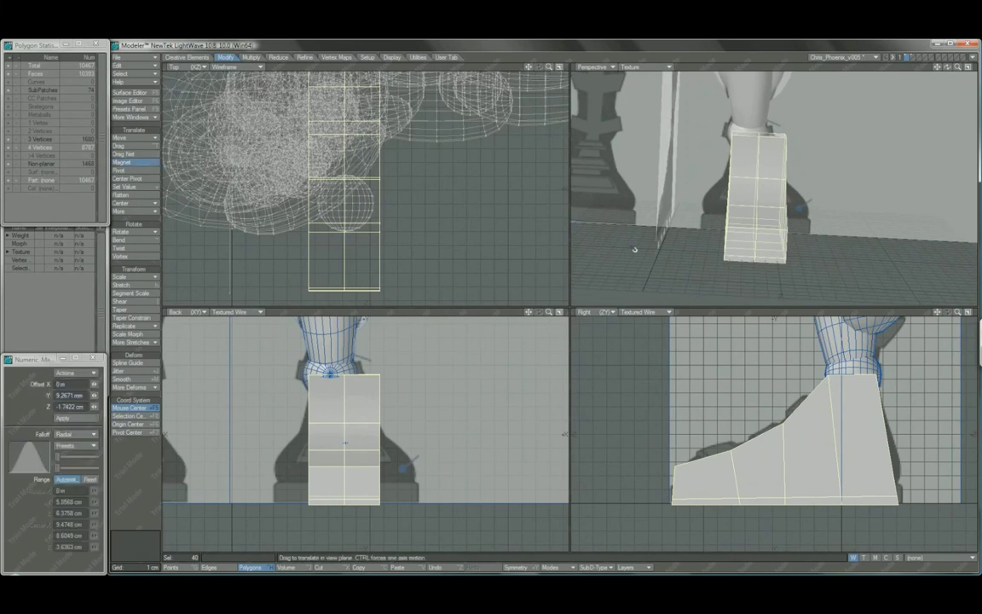
key(shift+a)
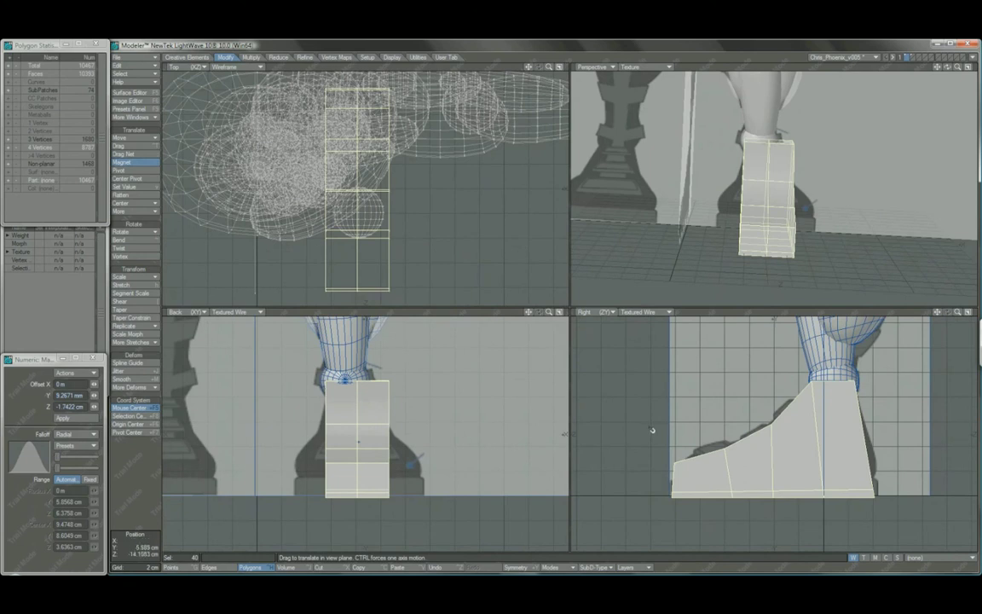
key(space)
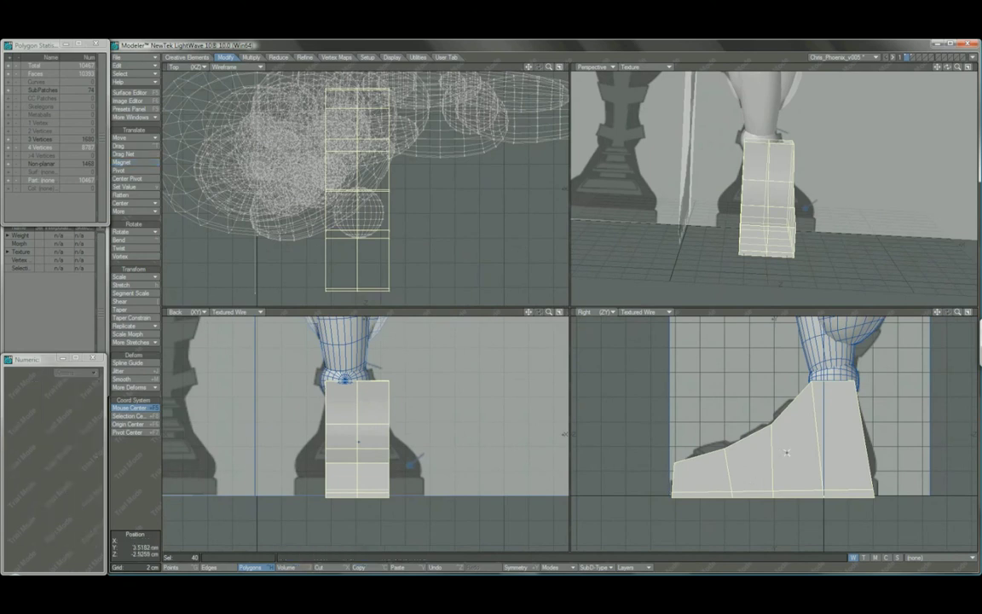
Isolate the foot block with the reference planes and select all of the block's connected polygons
key(space)
key(1)
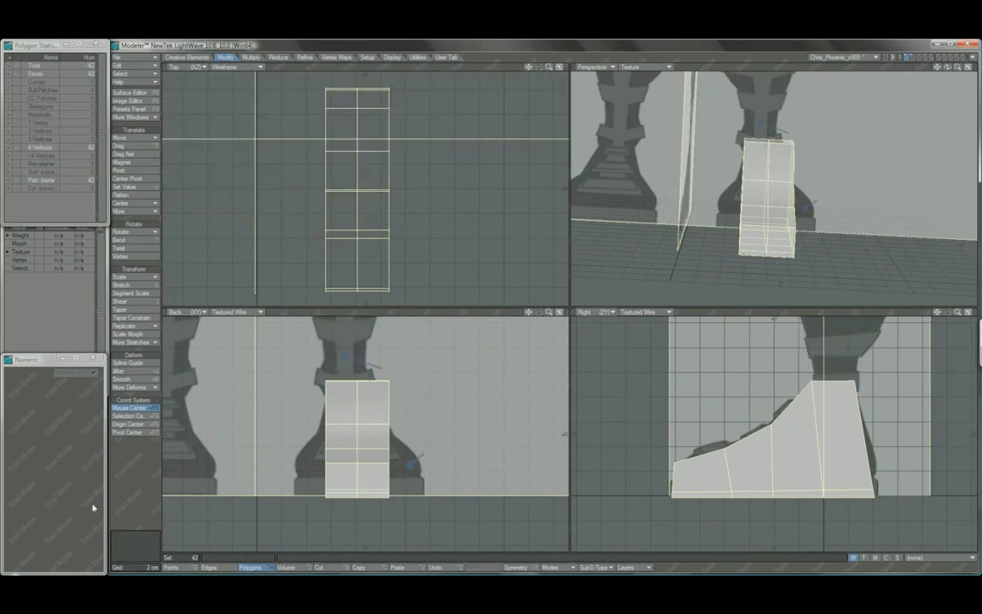
key(slash)
click(761, 461)
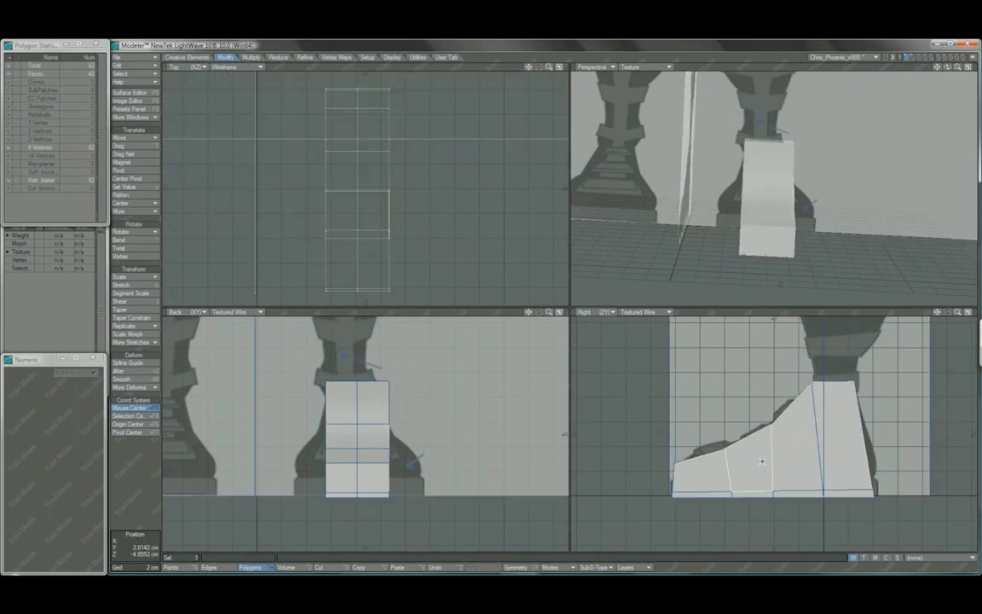
key(bracketright)
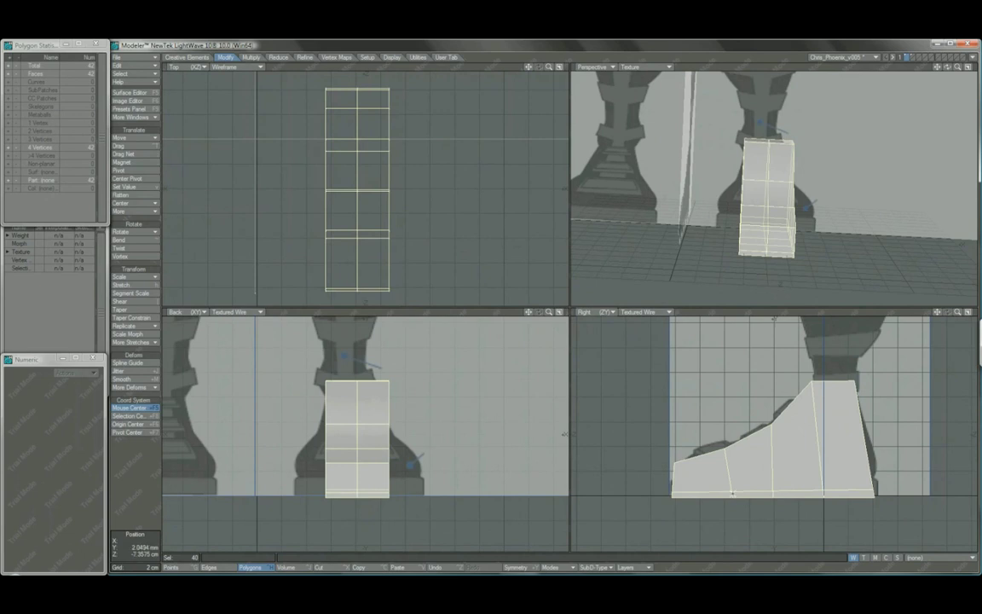
Restrict the selection to the foot block's underside and the thin strip around the sole
alt+drag(831, 202, 815, 234)
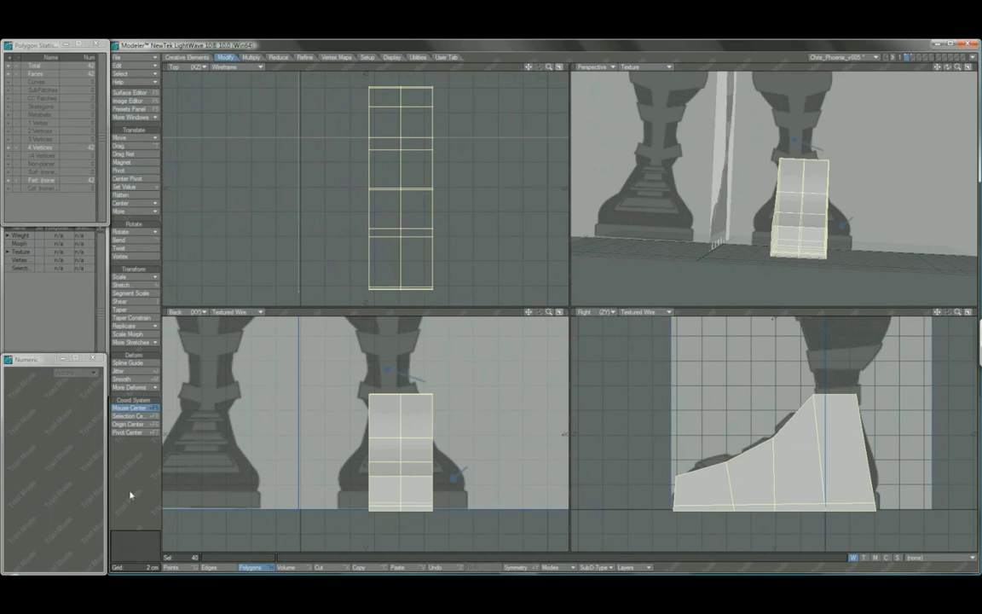
click(116, 441)
mouse_move(735, 210)
alt+mouse_down()
mouse_move(755, 226)
mouse_move(799, 228)
mouse_move(816, 259)
mouse_move(758, 213)
alt+mouse_up()
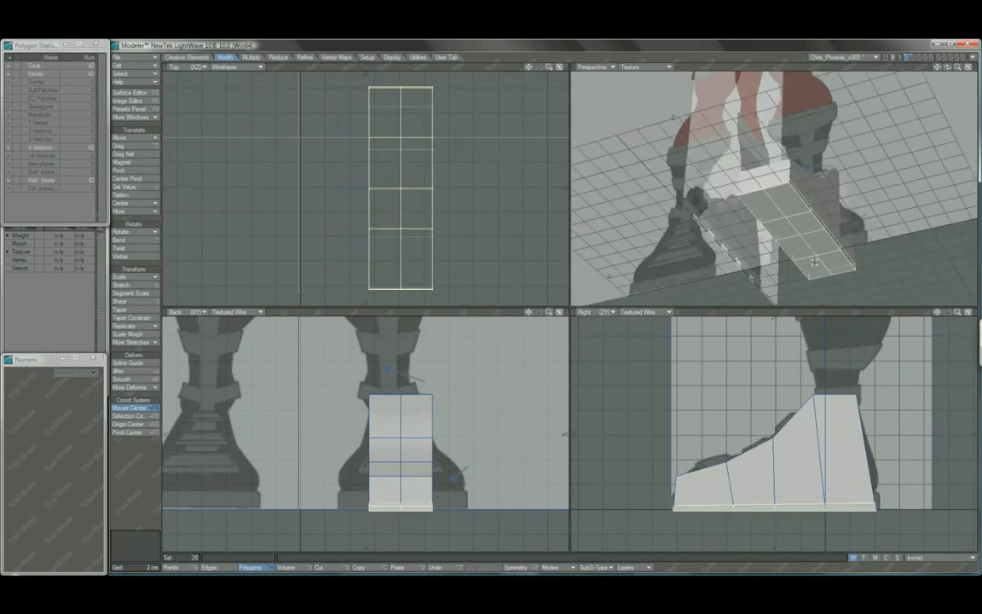
Shape the sole with Magnet, widening the ball of the foot on both sides and narrowing the heel
key(shift+g)
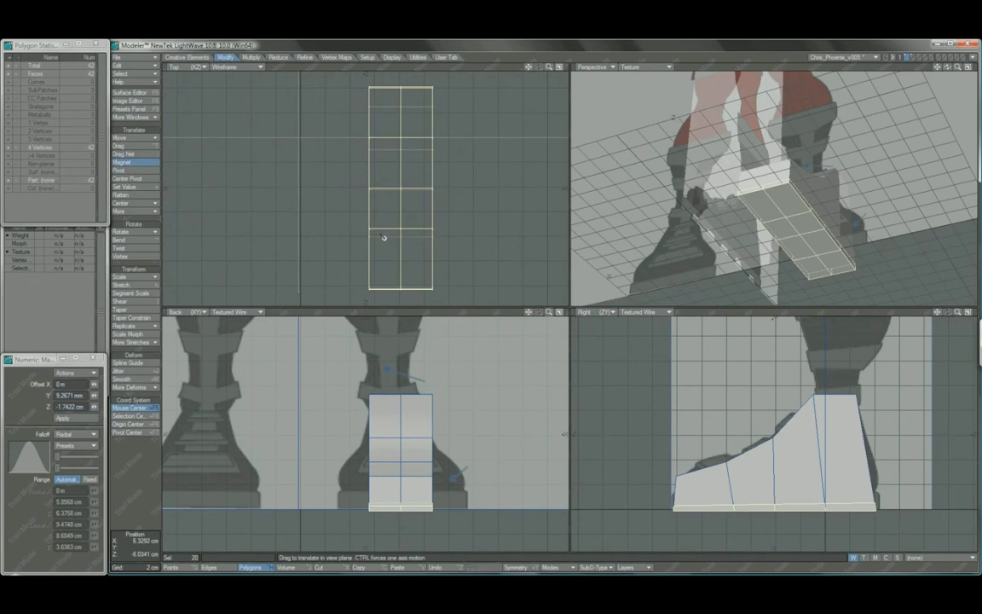
drag(371, 228, 341, 228)
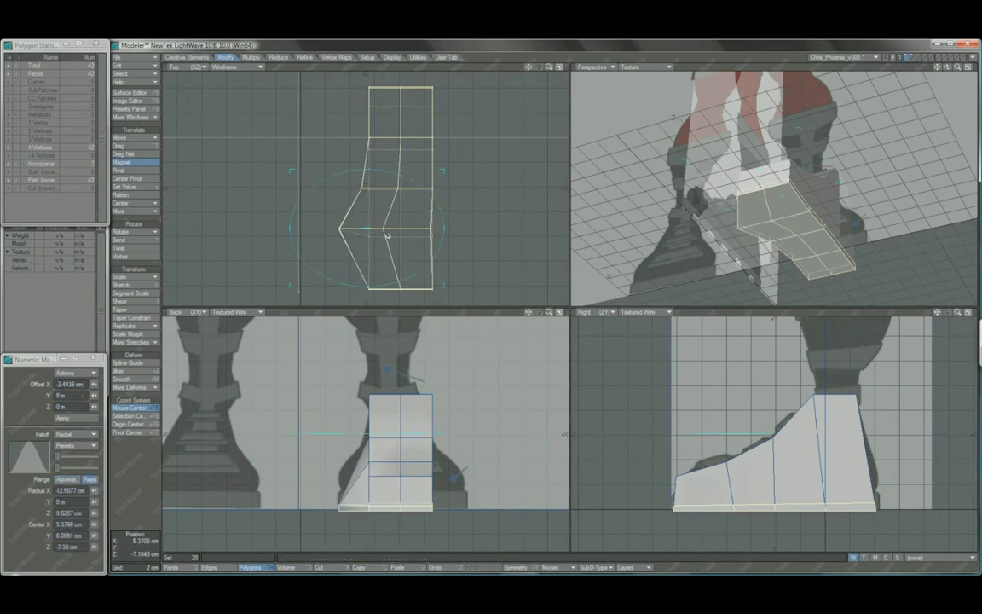
drag(431, 227, 461, 228)
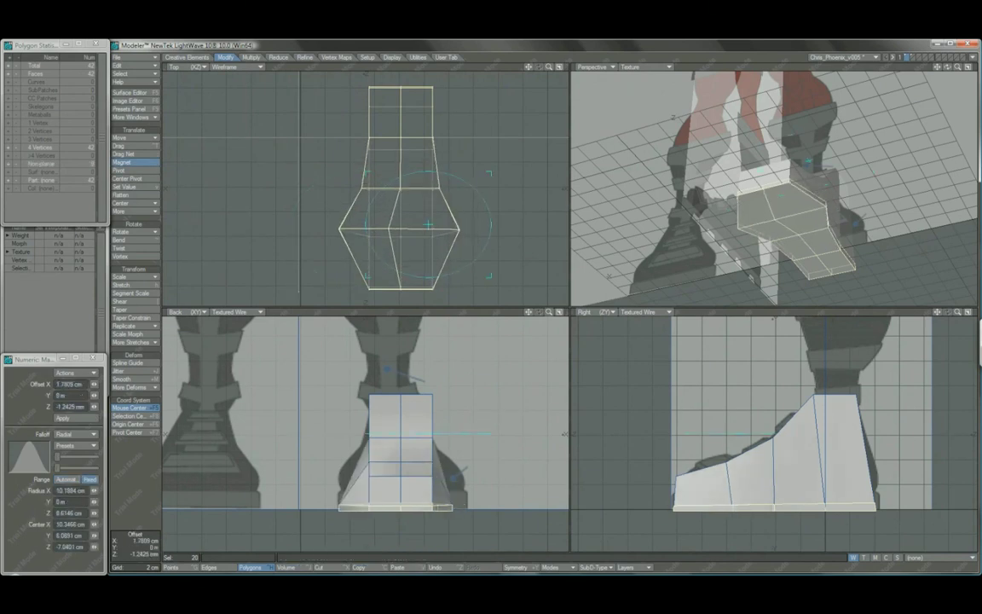
right_click(376, 207)
drag(385, 225, 395, 223)
drag(364, 84, 370, 84)
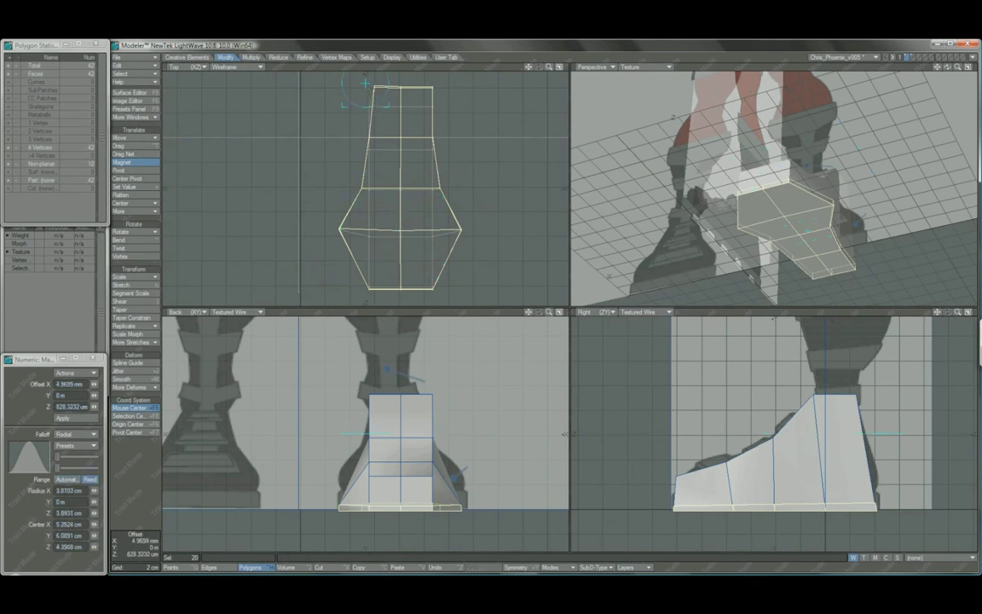